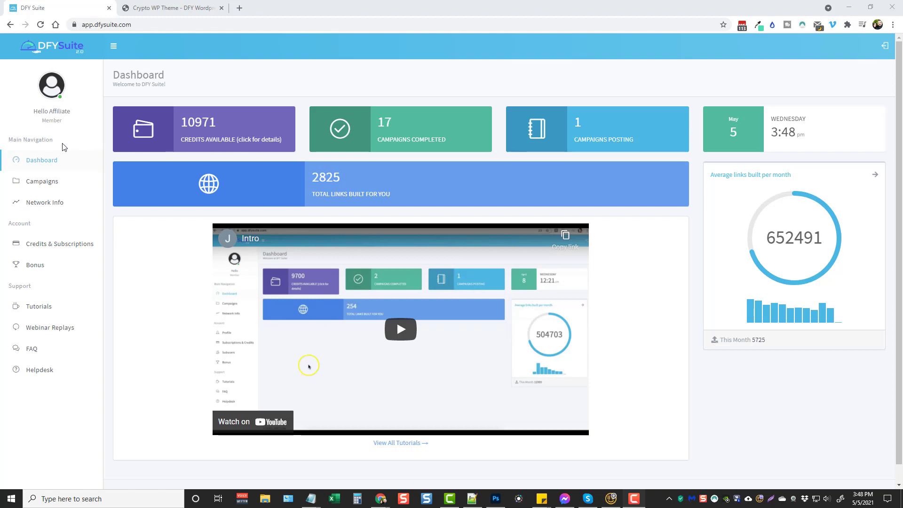
- Review the link network's DA/PA charts and domains-by-TLD breakdown on Network Info
click(46, 205)
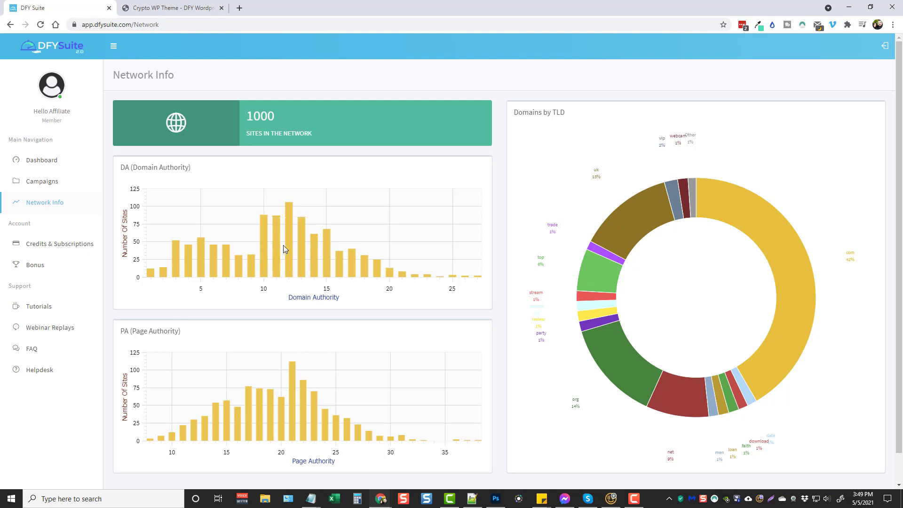
mouse_move(290, 245)
mouse_move(303, 230)
scroll(225, 382, down, 1)
scroll(224, 383, down, 1)
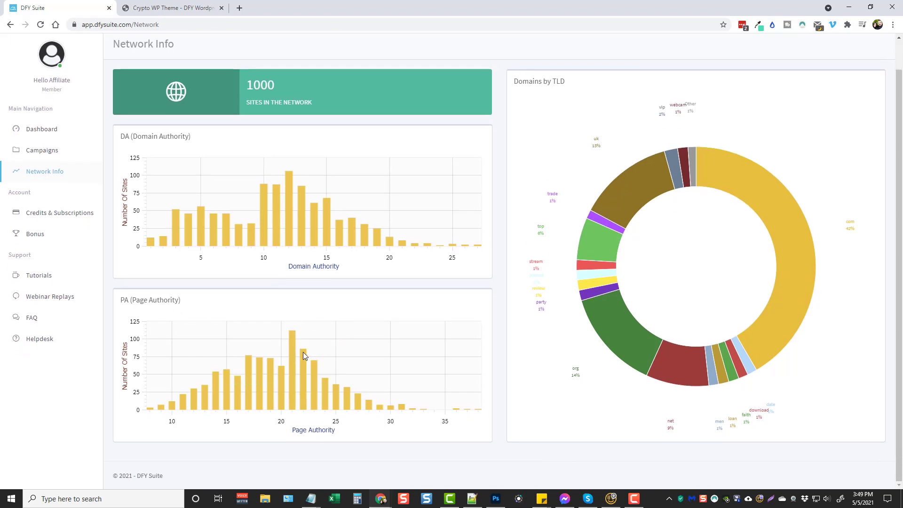
scroll(343, 332, up, 1)
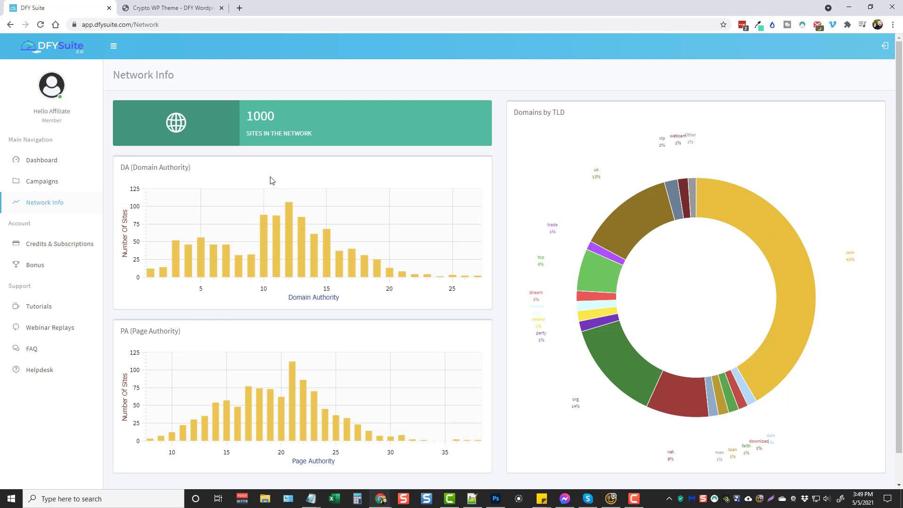
- From the Campaigns list, start a new campaign to reach Step 1: General
click(49, 185)
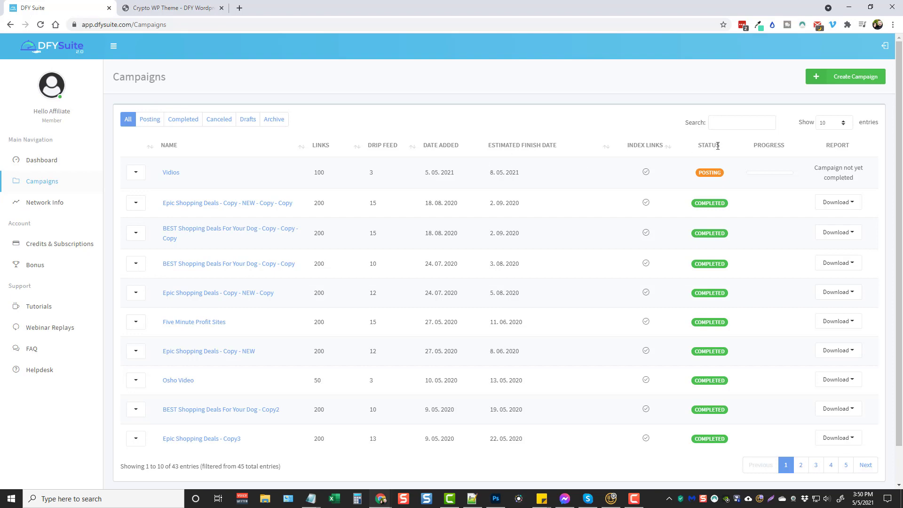
click(855, 77)
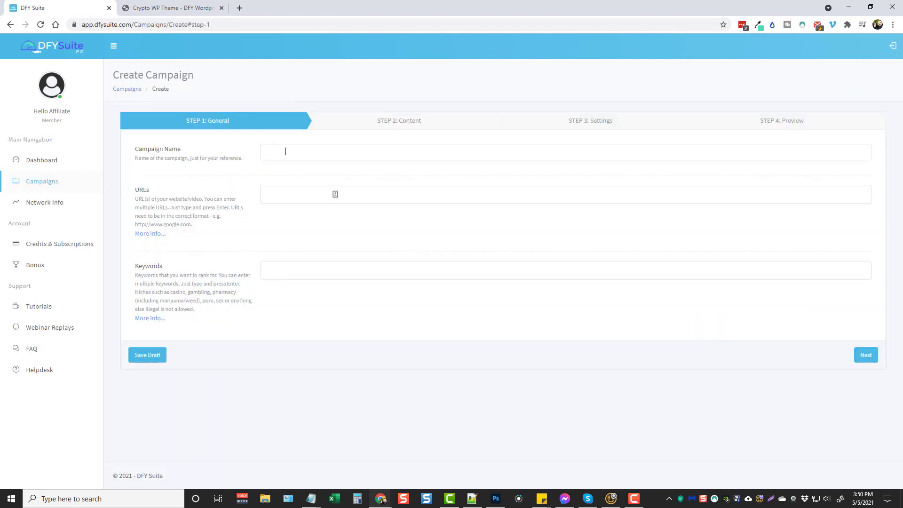
- Enter 'Crypto WP Theme' as the campaign name
click(286, 152)
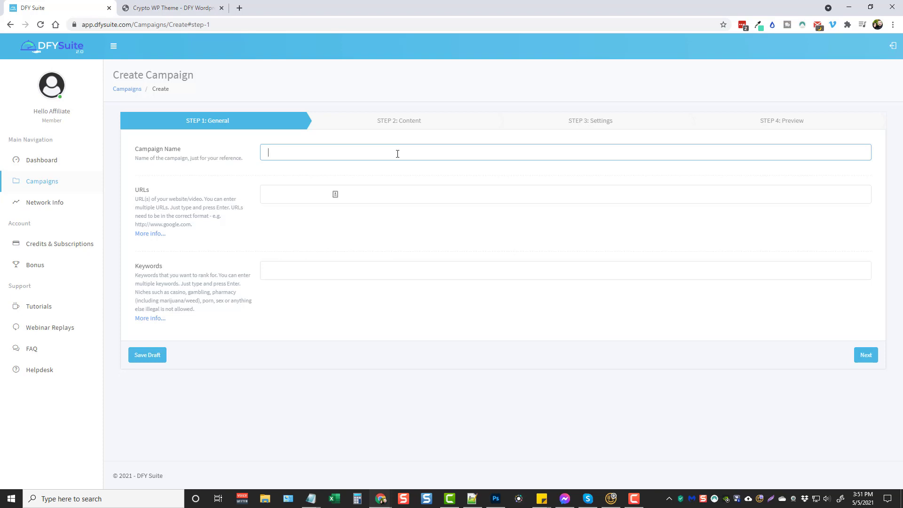
text(Crypto WP Theme)
click(303, 194)
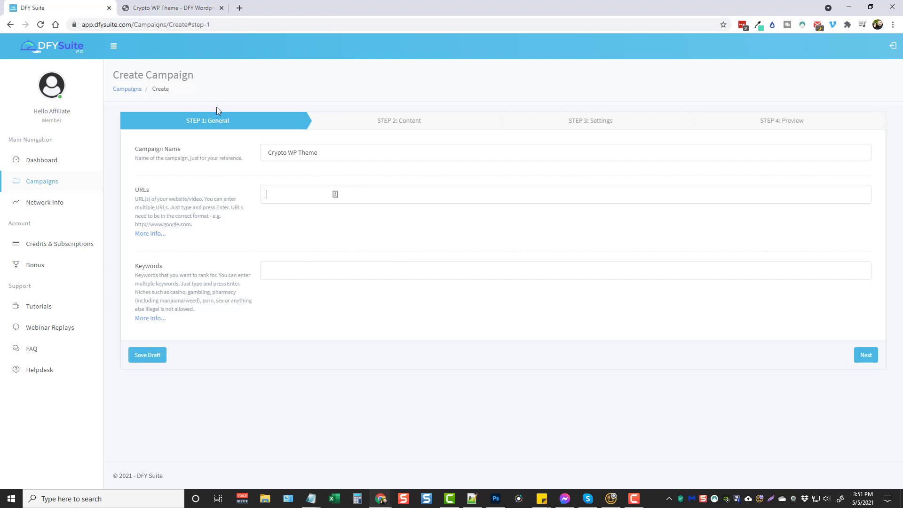
click(182, 9)
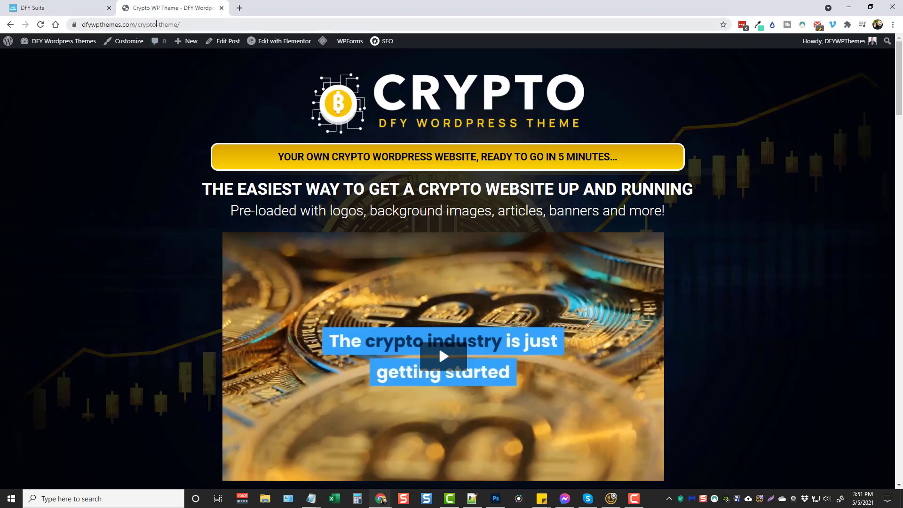
click(156, 24)
right_click(134, 24)
click(160, 88)
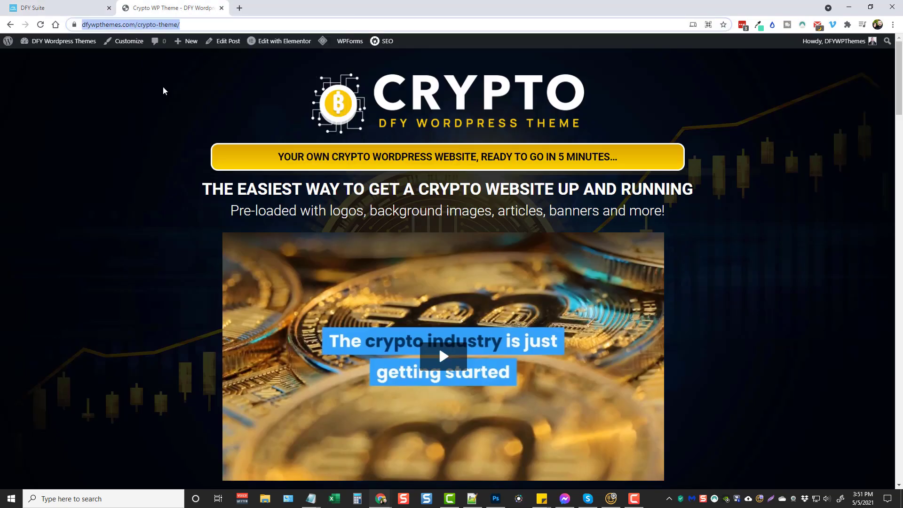
click(56, 8)
click(375, 192)
key(ctrl+v)
- Confirm the crypto theme address as a URL tag and move to the Keywords field
key(Return)
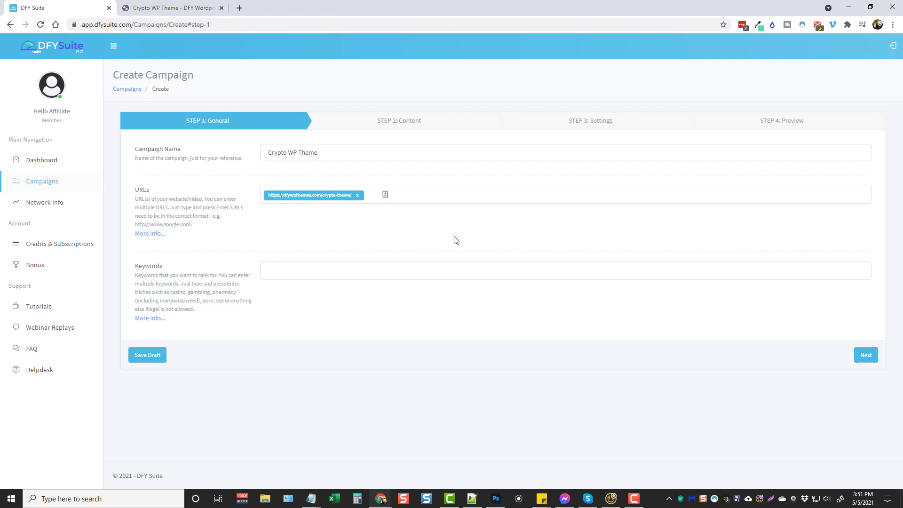
click(357, 263)
- Add keywords 'crypto wordpress theme', 'crypto wp theme', 'dfy crypto wp theme' and 'wp theme for crypto'
click(309, 269)
text(crypto wordpress theme)
key(Return)
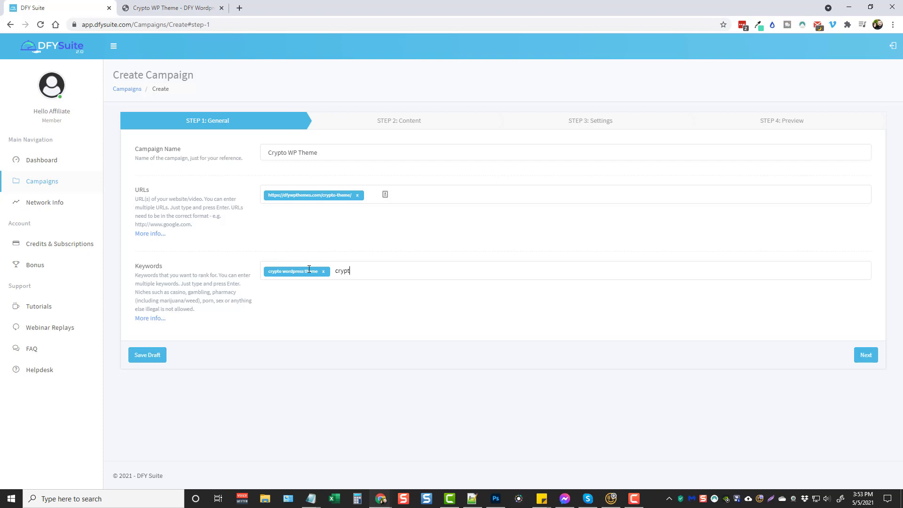
text(crypto wp theme)
key(Return)
text(dfy)
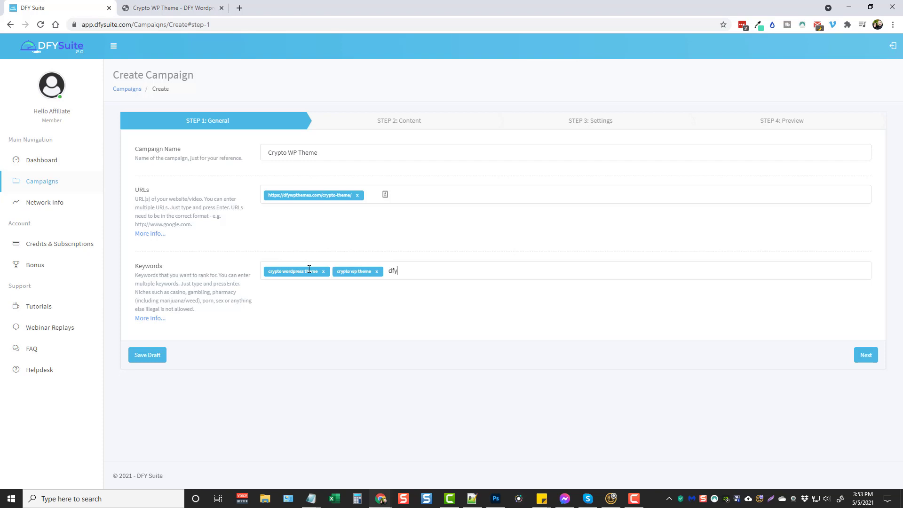
text( crypto wp theme)
key(Return)
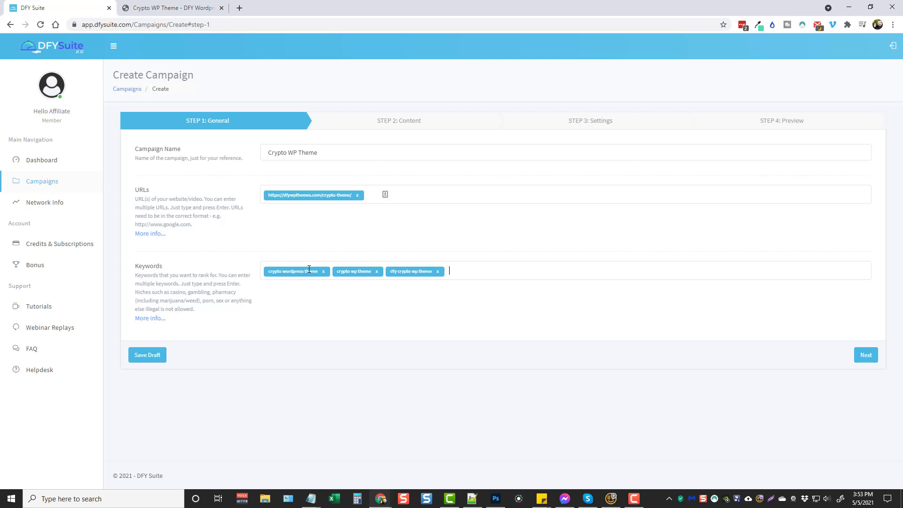
text(tw)
key(BackSpace)
key(BackSpace)
text(wp theme for crypt)
key(Return)
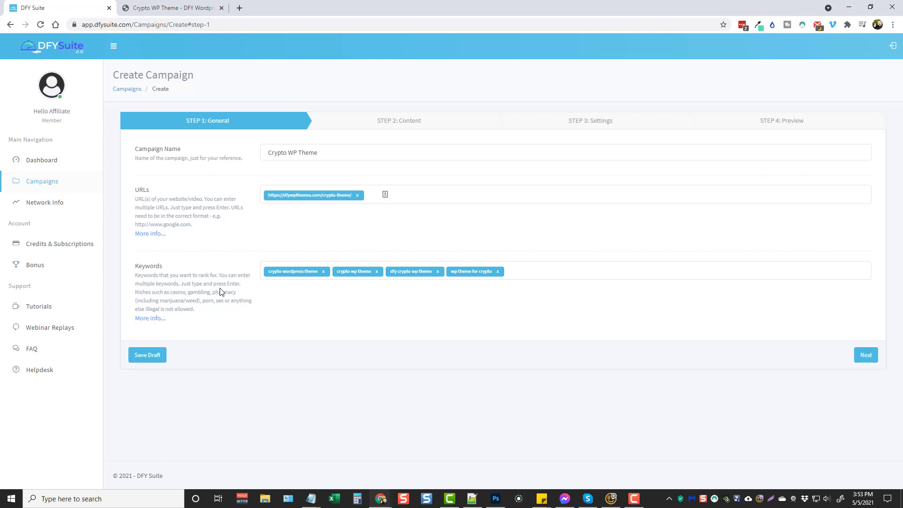
click(155, 234)
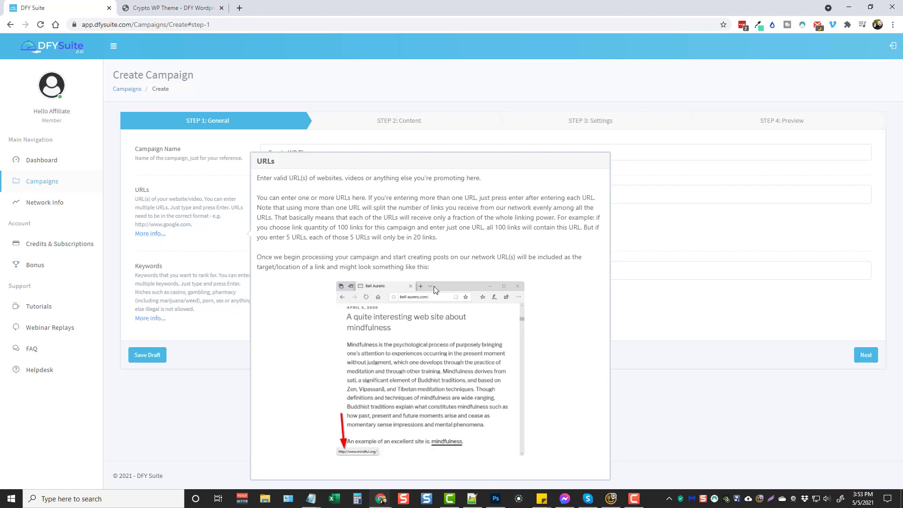
click(157, 319)
click(245, 282)
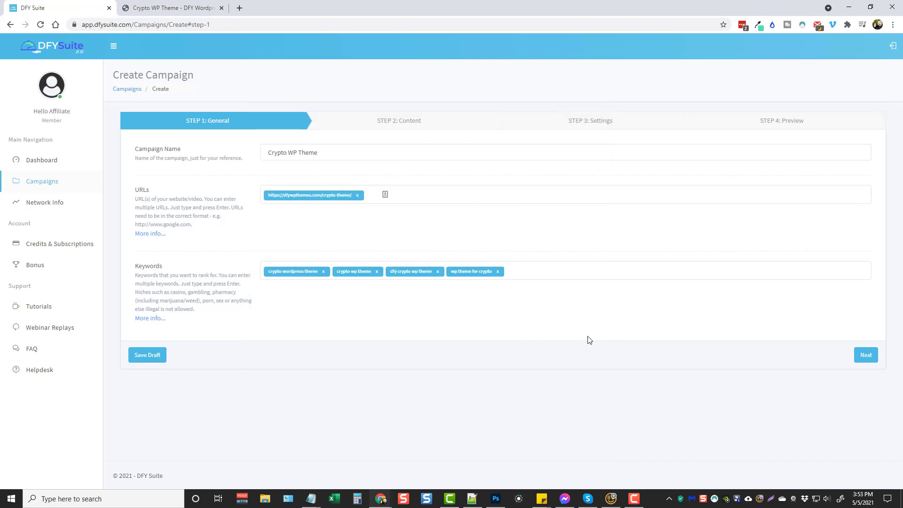
click(866, 354)
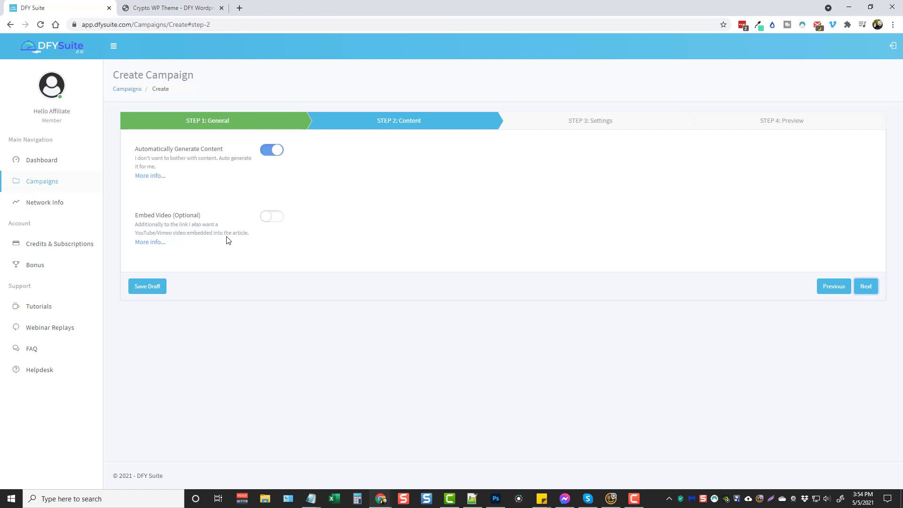
click(265, 218)
click(292, 268)
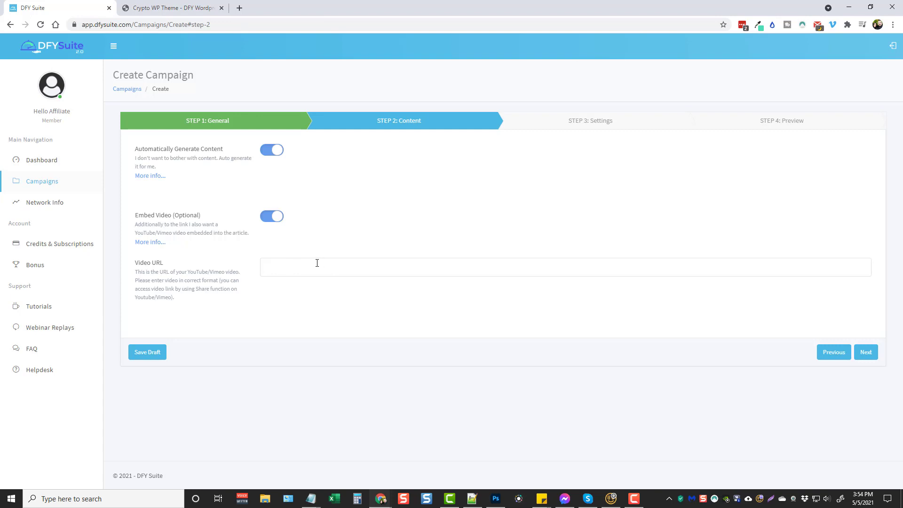
click(272, 218)
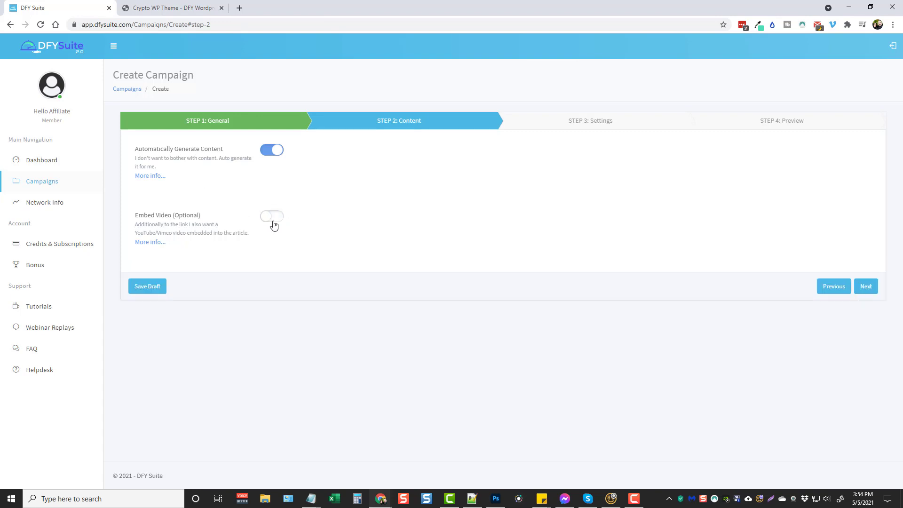
click(271, 218)
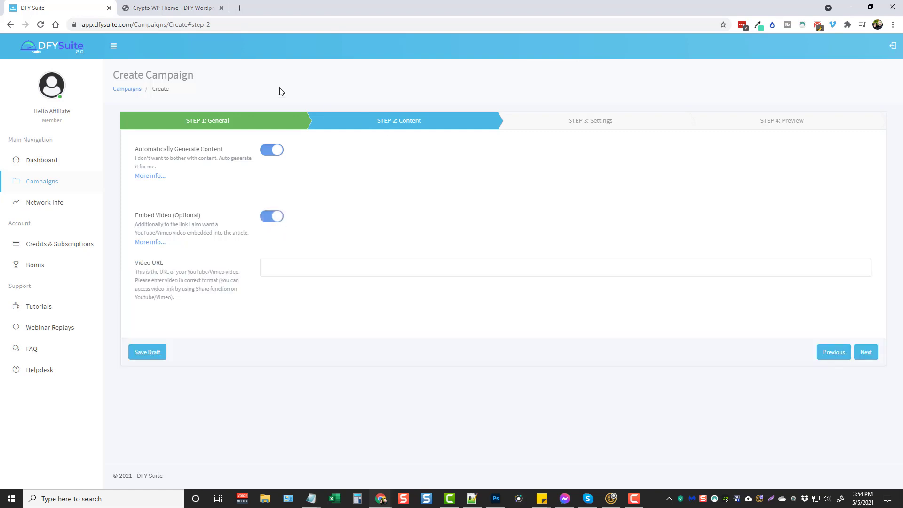
click(269, 218)
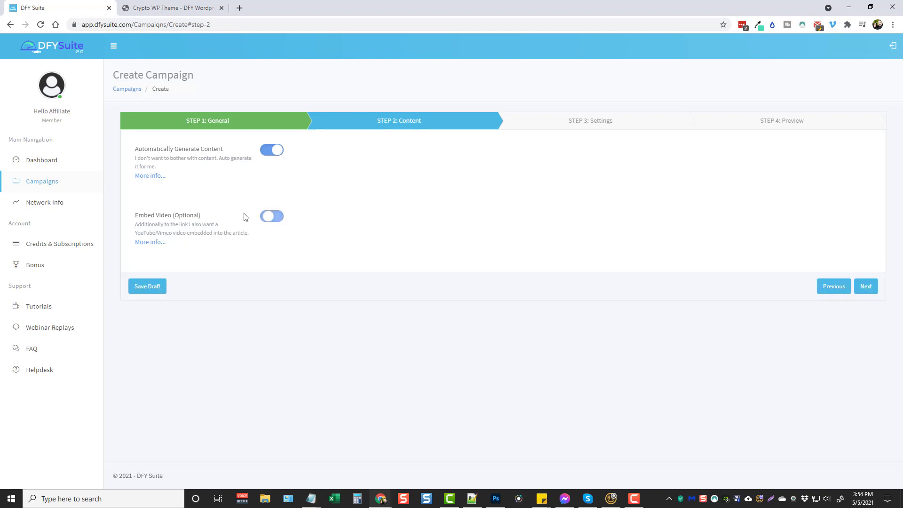
- On Step 3: Settings, set Link Quantity to 50 and Drip Feed to 10 days
click(865, 288)
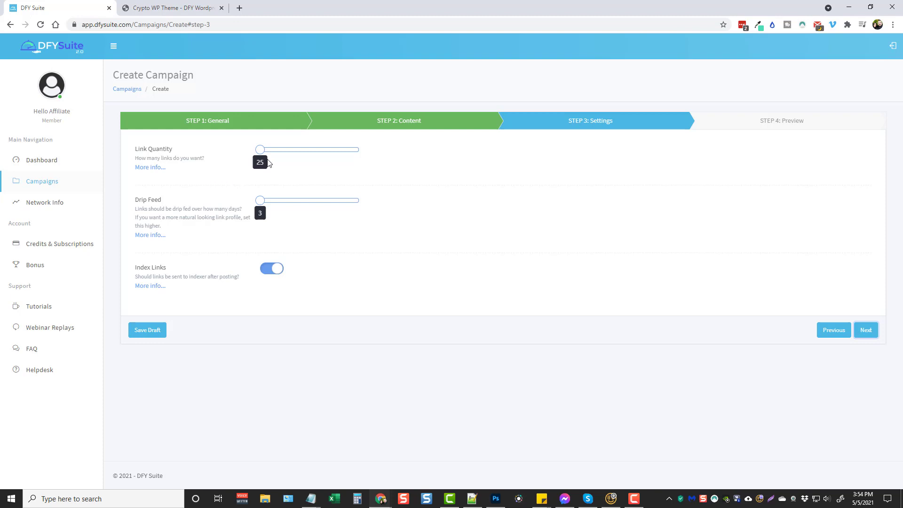
drag(260, 150, 264, 150)
drag(262, 201, 301, 203)
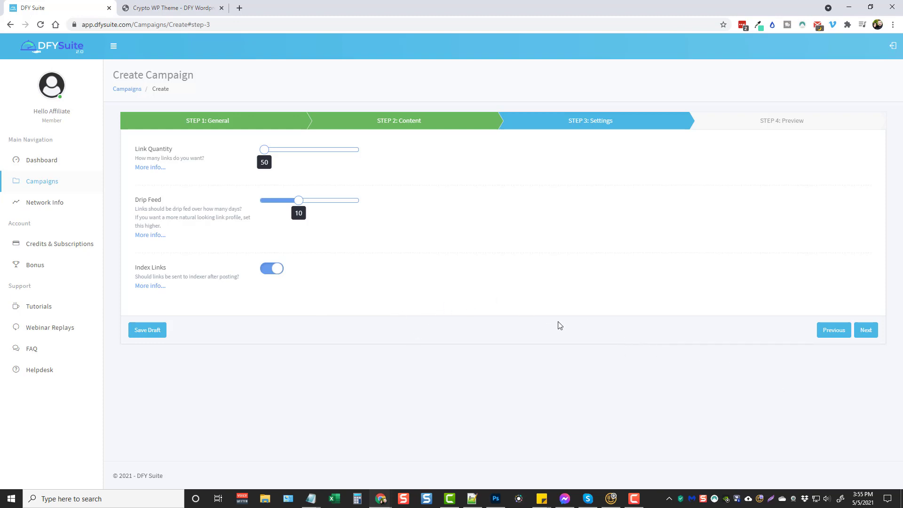
click(870, 332)
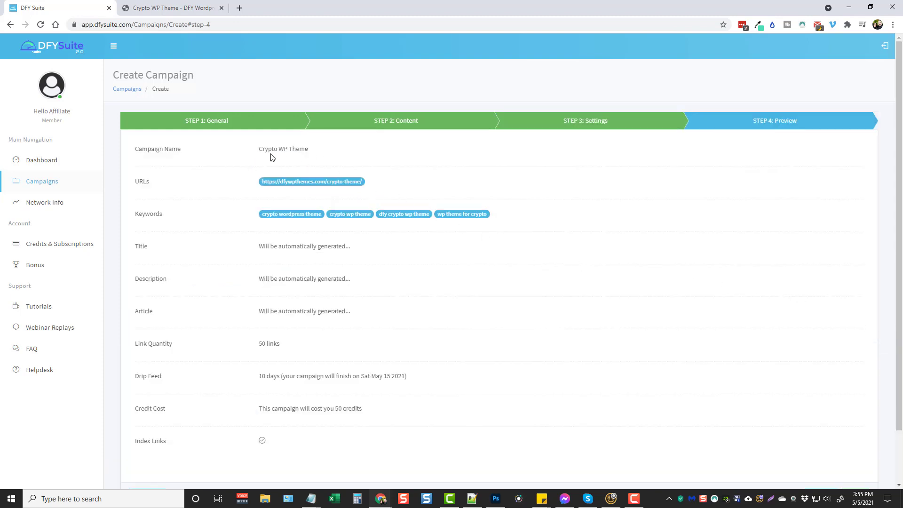
scroll(266, 219, down, 2)
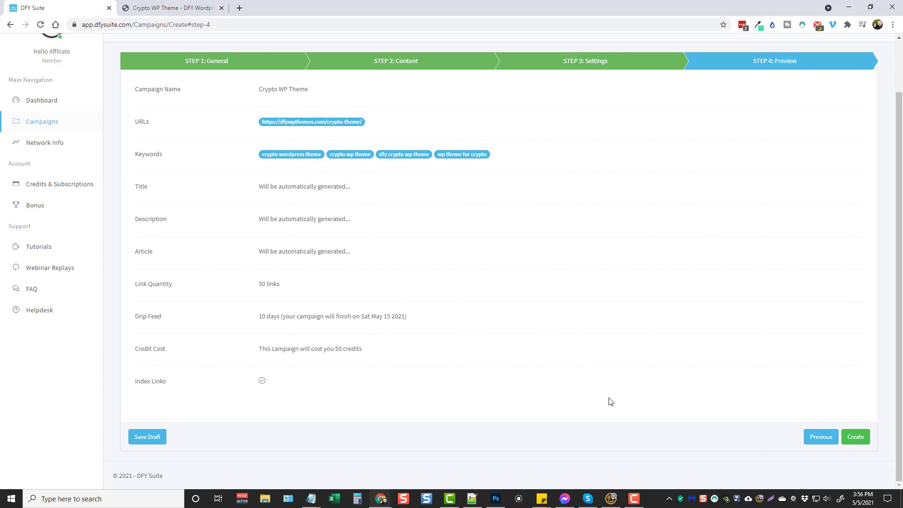
click(821, 437)
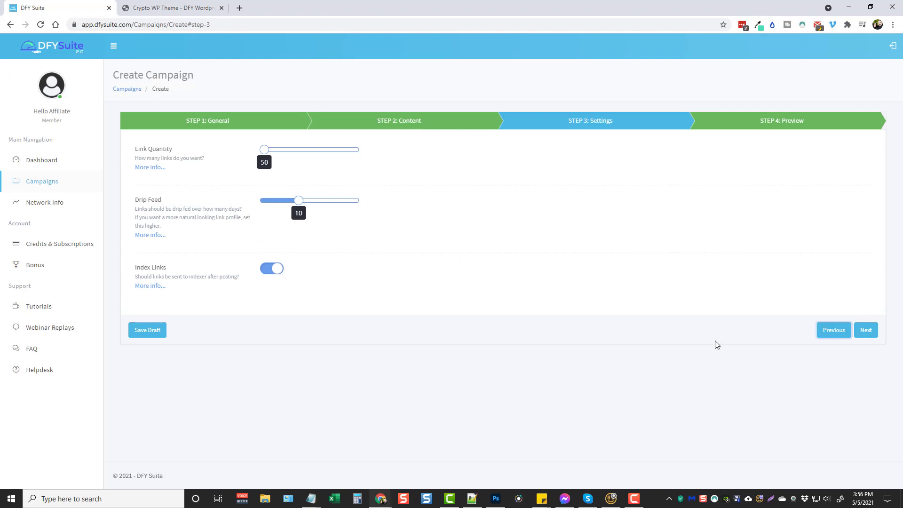
- Back on the content step, toggle Automatically Generate Content off and back on
click(830, 335)
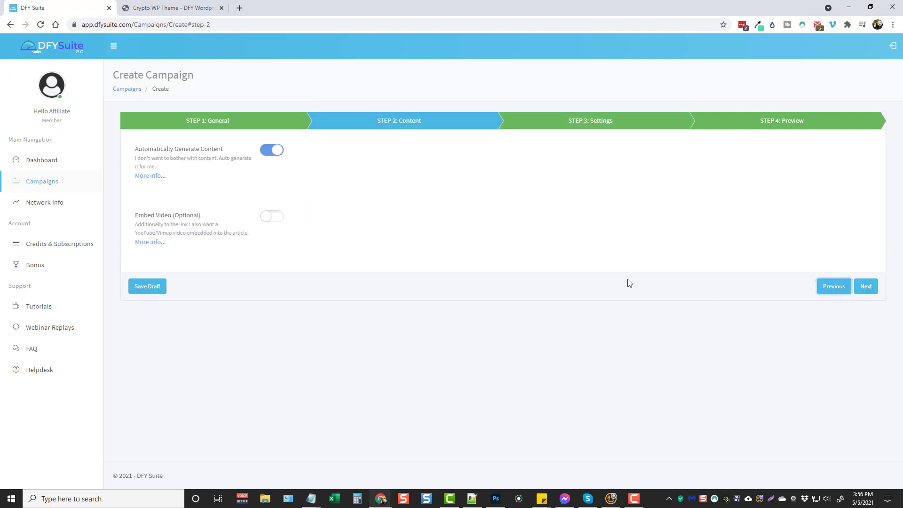
click(276, 151)
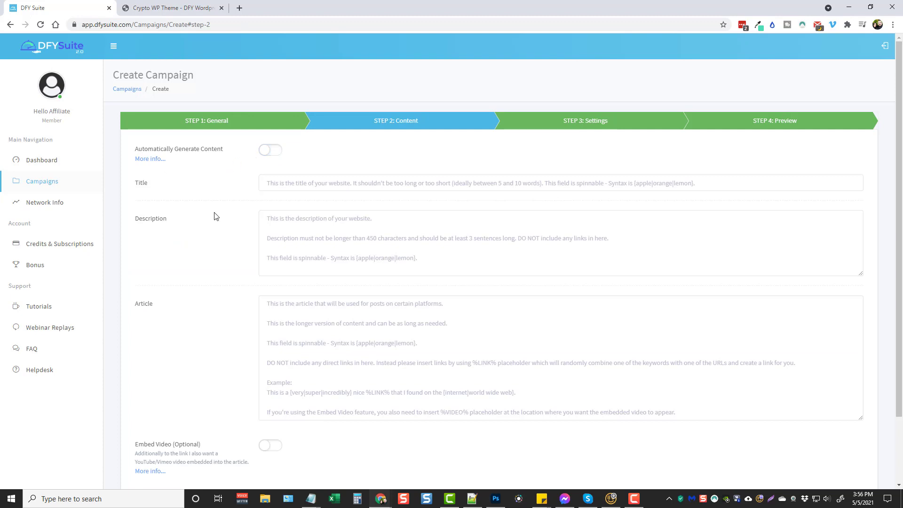
scroll(217, 235, down, 2)
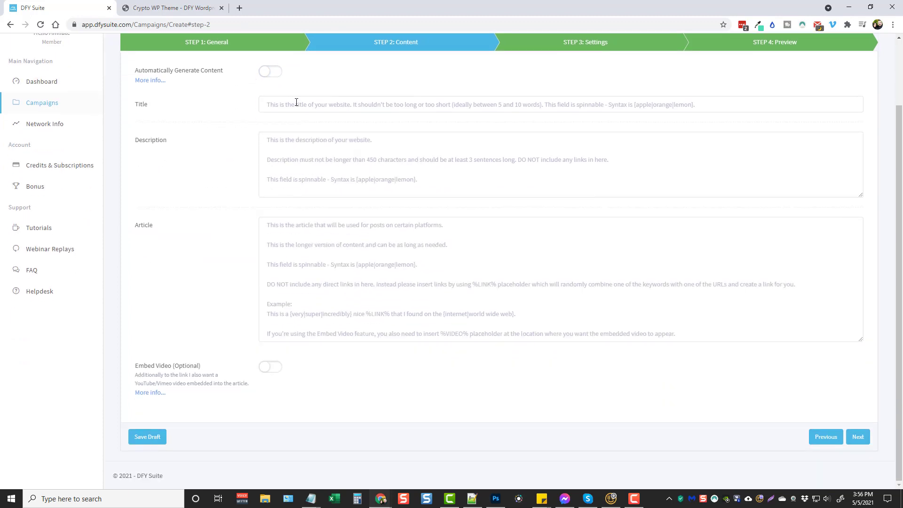
click(296, 103)
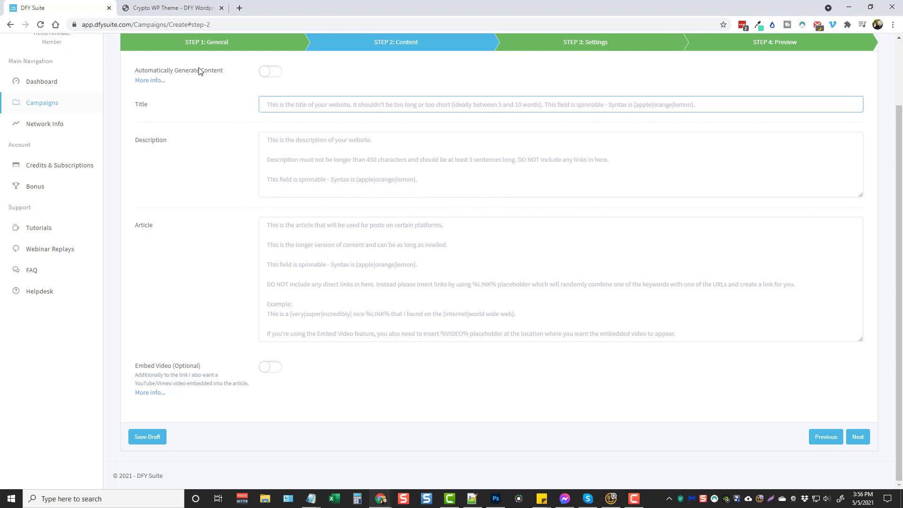
click(271, 71)
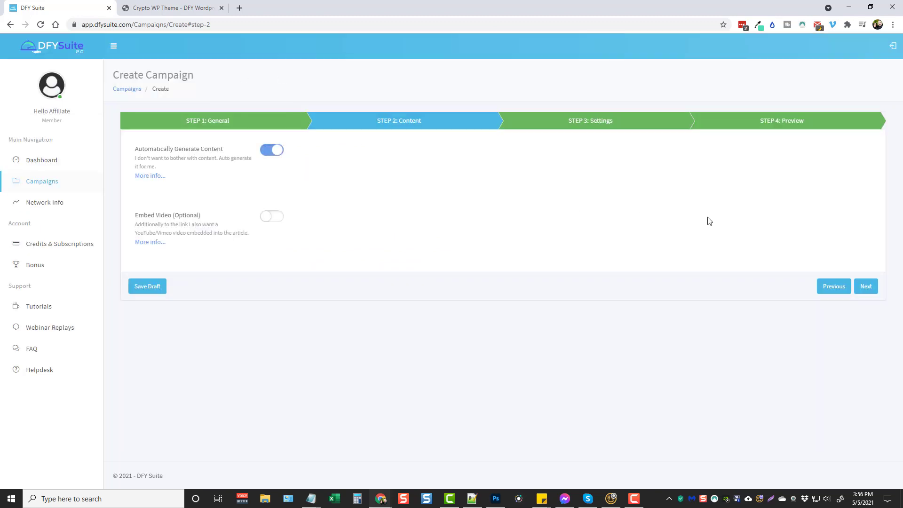
- Advance through Settings to the Preview step and create the campaign
click(866, 291)
click(866, 332)
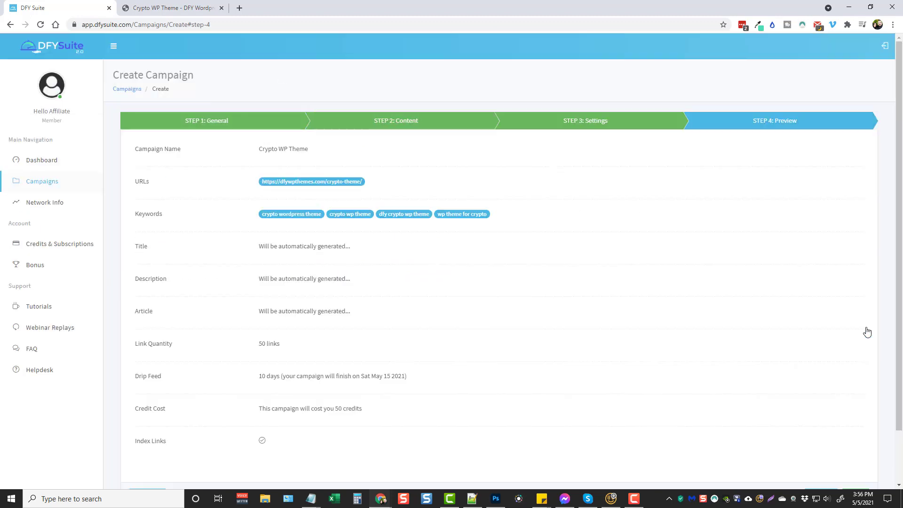
scroll(646, 288, down, 2)
click(855, 436)
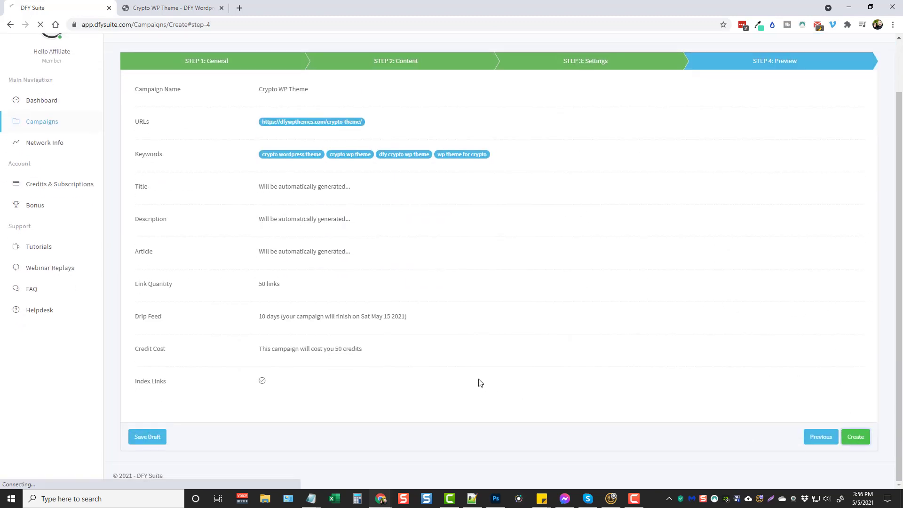